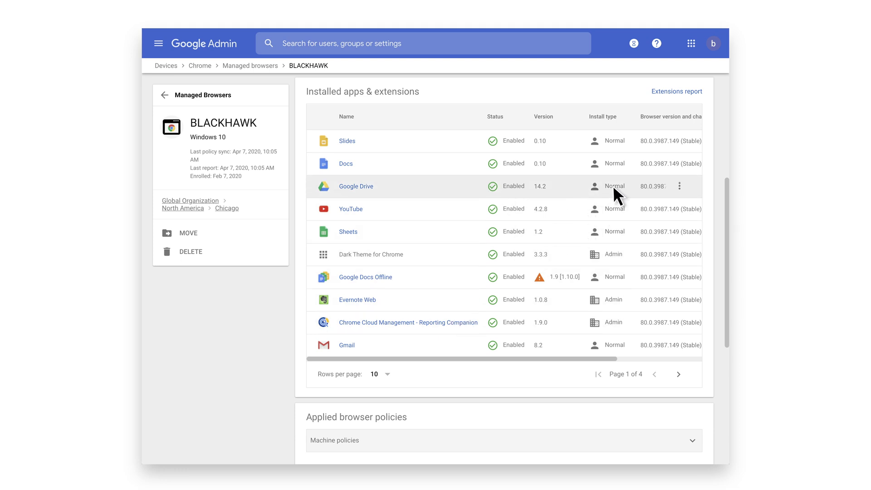
# - Open the extensions report of 66 Chrome extensions and review the Chrome Cloud Management details
pyautogui.click(680, 185)
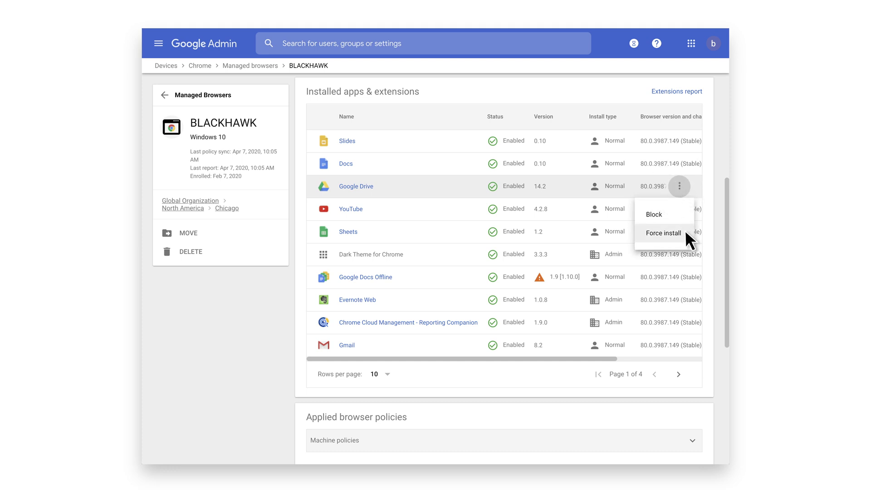
pyautogui.click(685, 204)
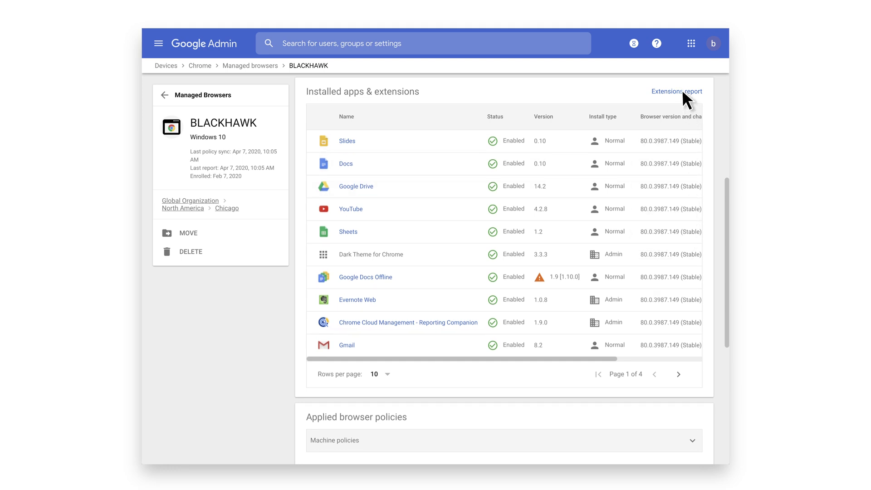
pyautogui.click(683, 91)
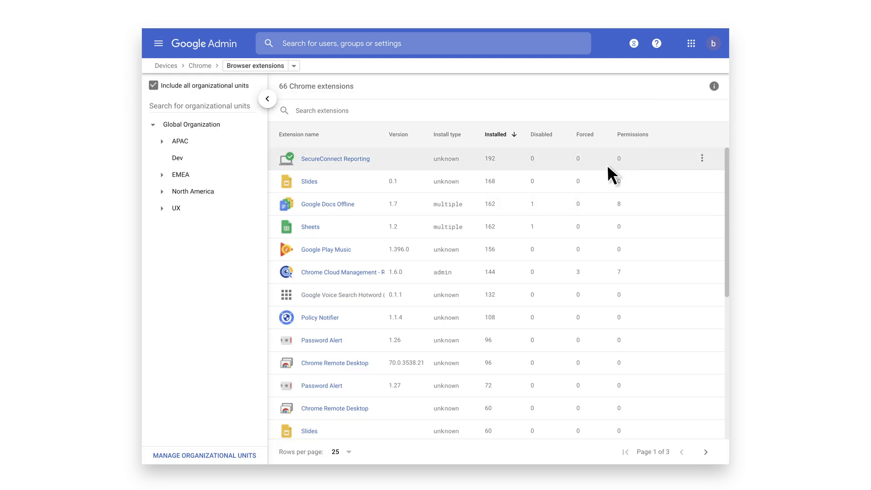
pyautogui.click(509, 275)
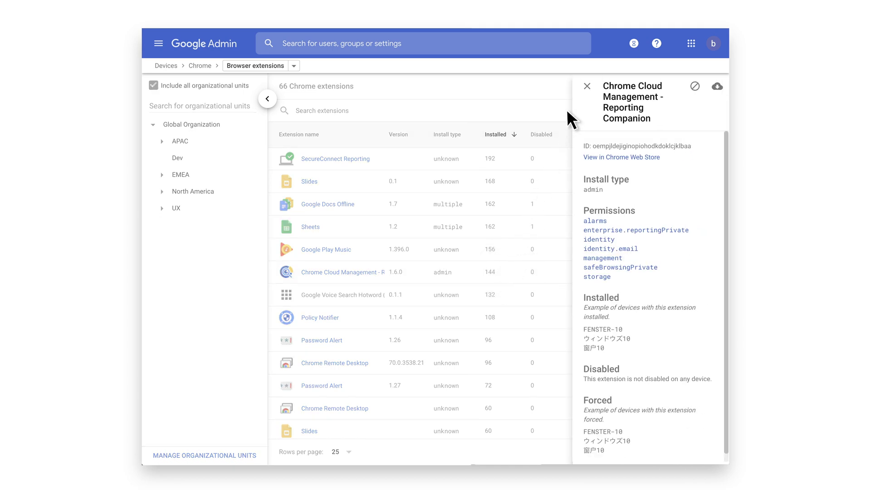
pyautogui.click(588, 86)
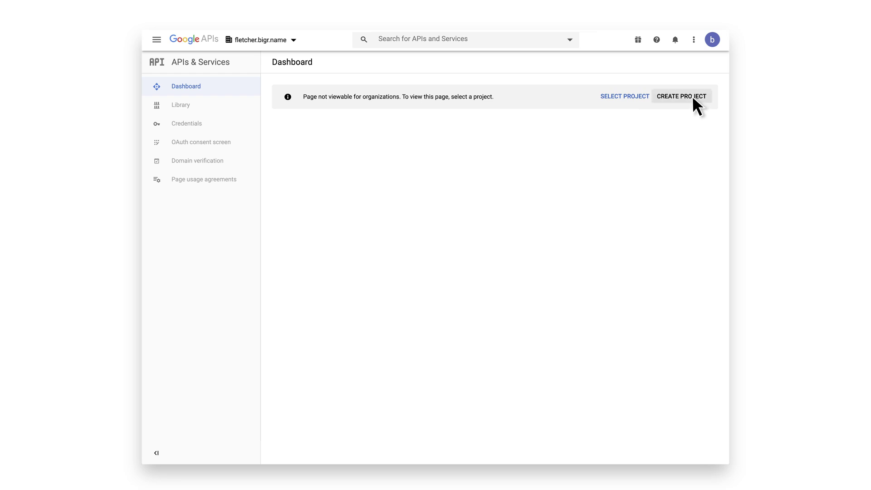
# - Create a new project named 'Enhanced Extension Reporting'
pyautogui.click(692, 97)
pyautogui.write('Enhanced Extension Reporting')
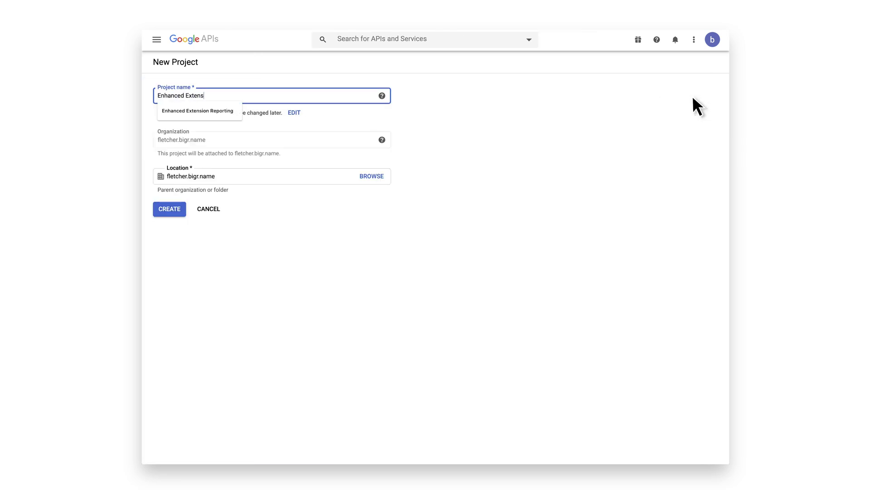
pyautogui.click(171, 209)
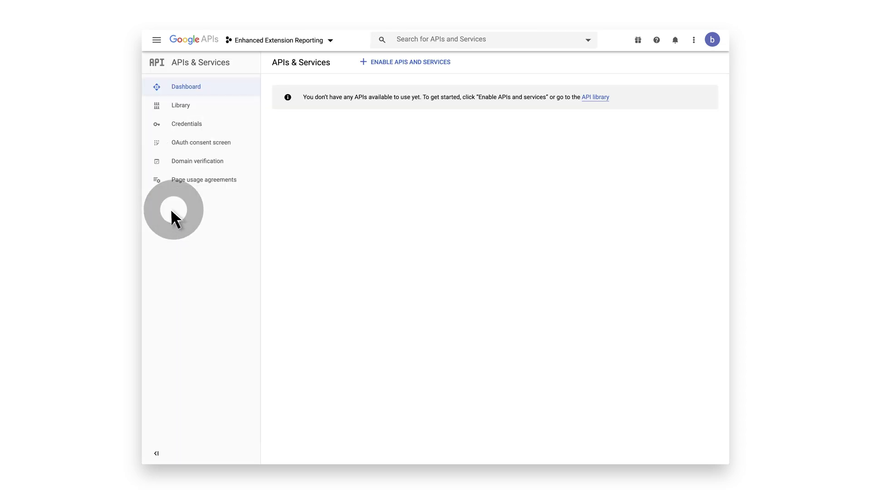
# - Find the Admin SDK API in the API library and enable it for the project
pyautogui.click(399, 62)
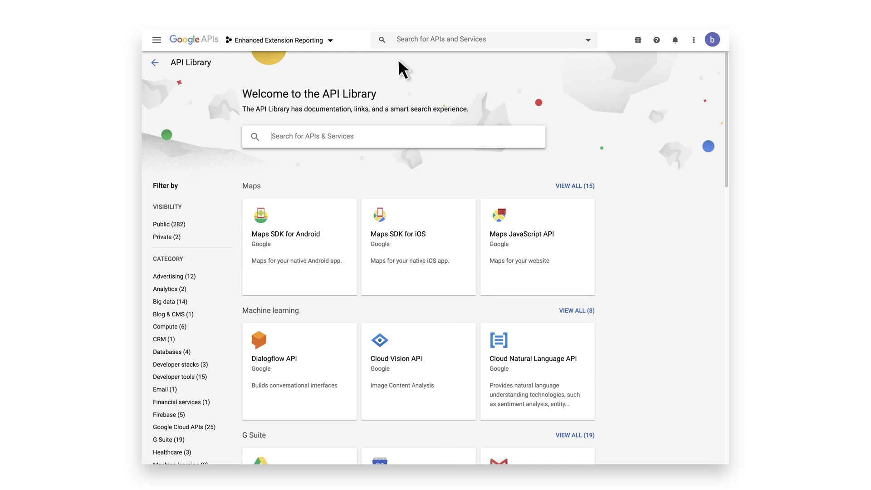
pyautogui.write('Admin SDK API')
pyautogui.press('Return')
pyautogui.click(399, 146)
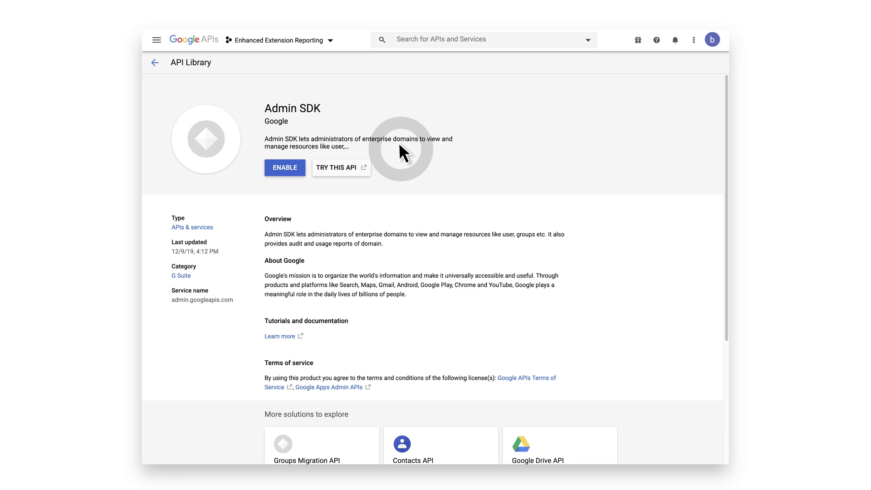
pyautogui.click(286, 169)
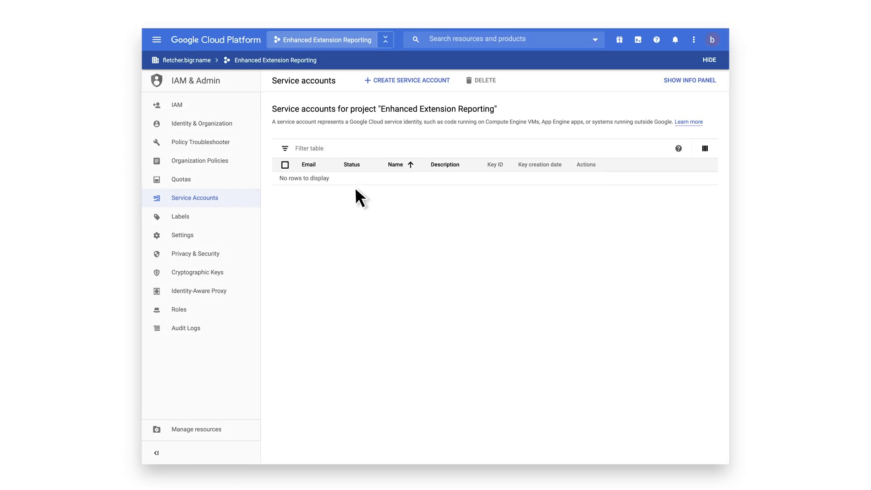
# - Create a new service account named 'report'
pyautogui.click(407, 80)
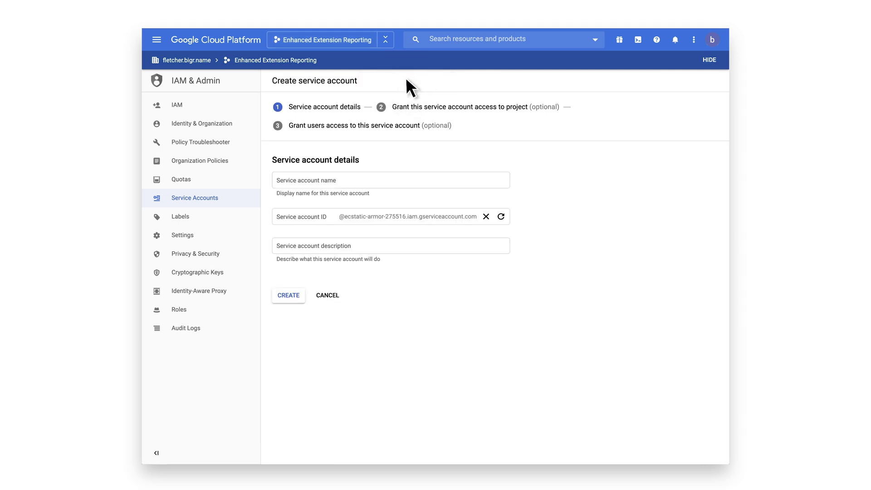
pyautogui.write('report')
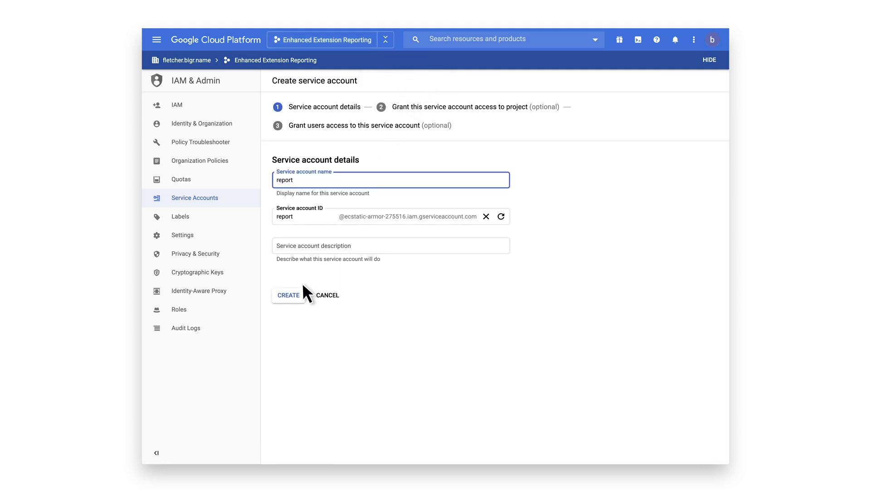
pyautogui.click(290, 295)
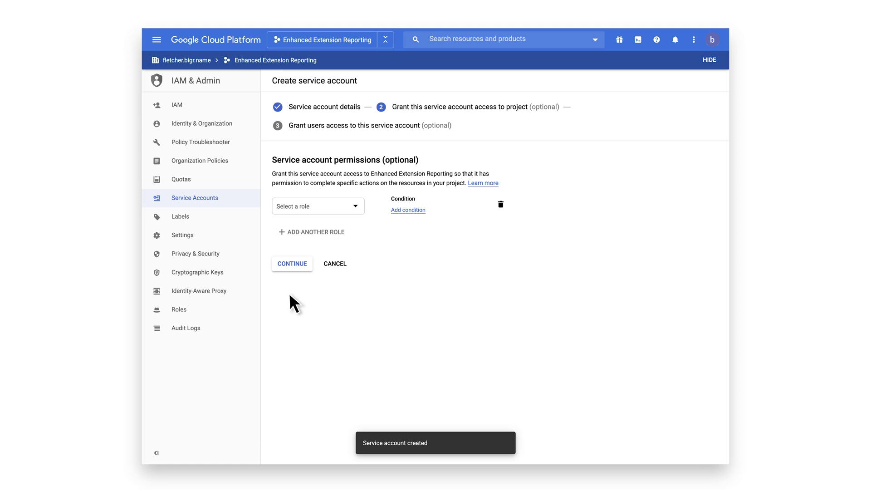
# - Grant the report service account the Service Account User role and continue
pyautogui.click(355, 207)
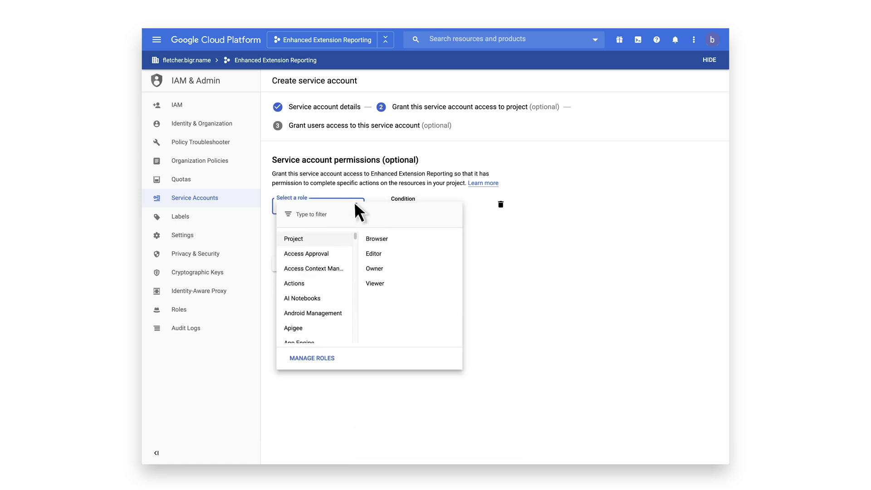
pyautogui.write('Service Account User')
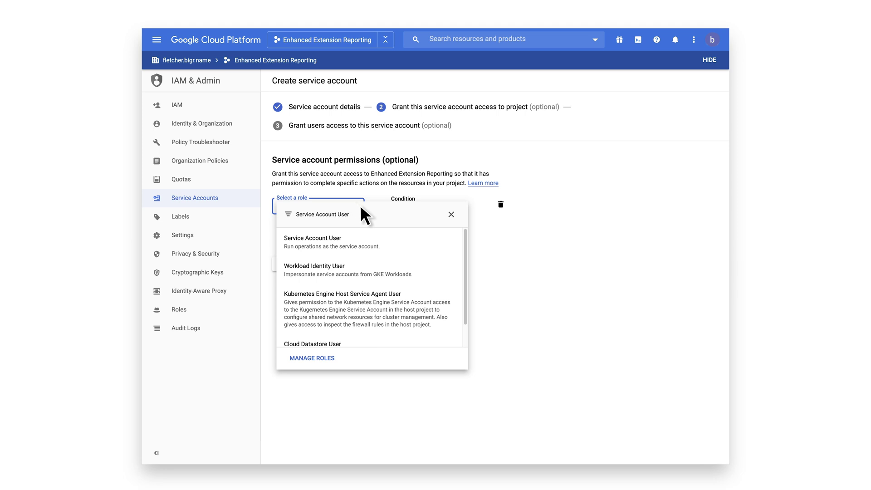
pyautogui.click(408, 236)
pyautogui.click(298, 268)
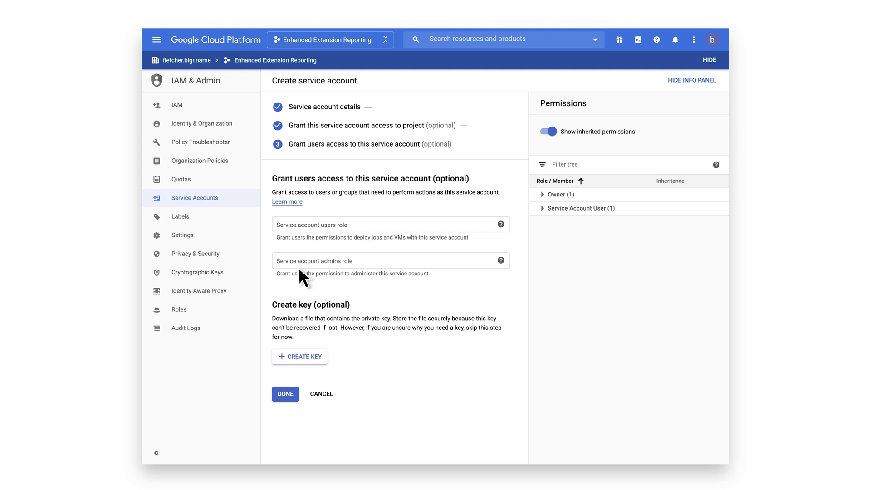
# - Create and download a JSON private key for the report account, then finish the wizard
pyautogui.click(303, 355)
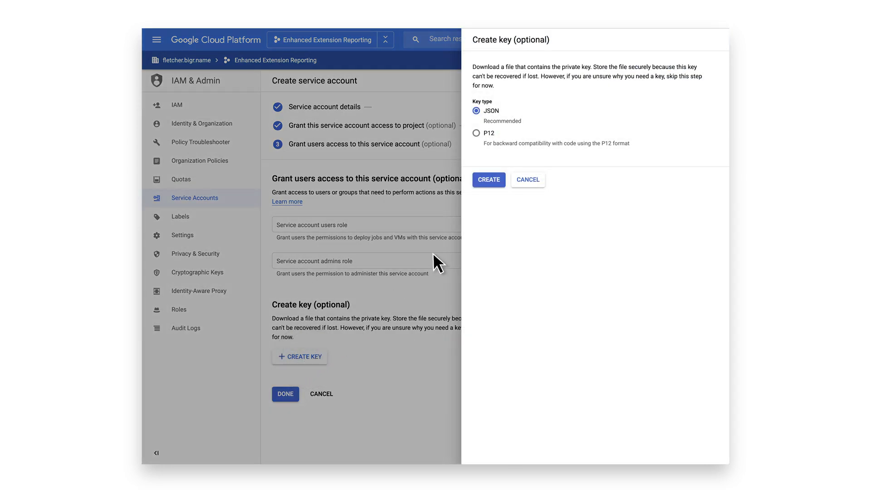
pyautogui.click(489, 180)
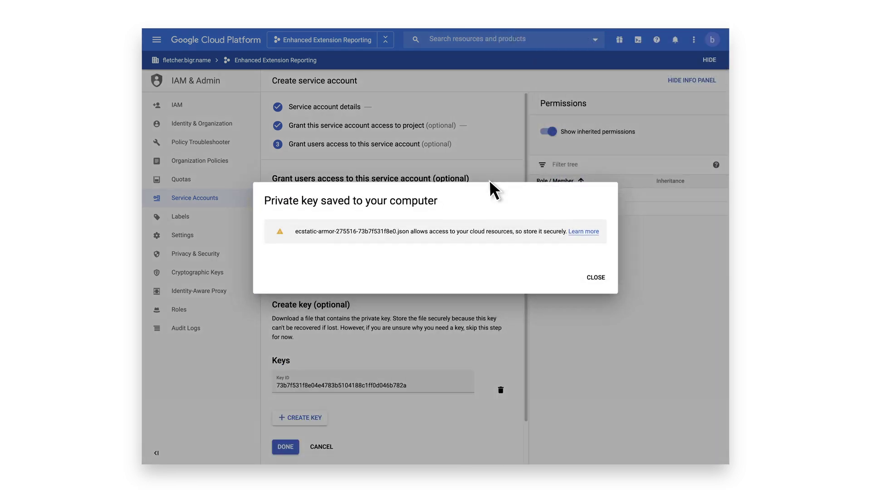
pyautogui.click(594, 277)
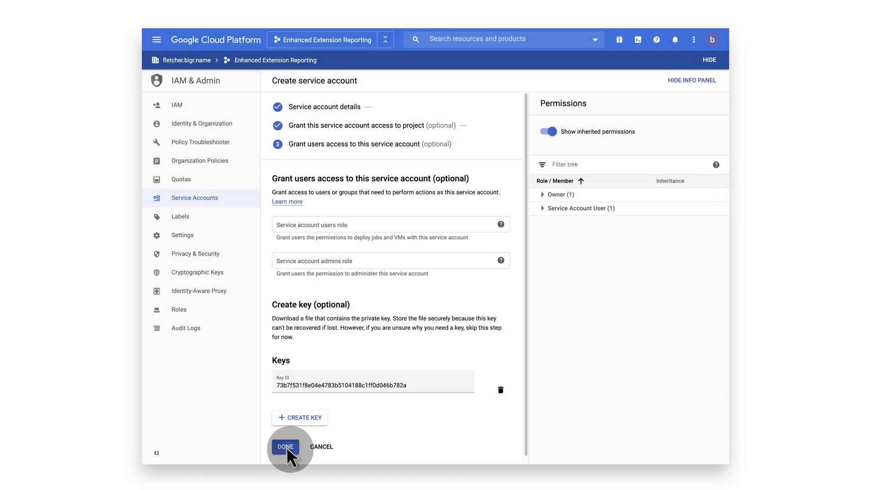
pyautogui.click(286, 447)
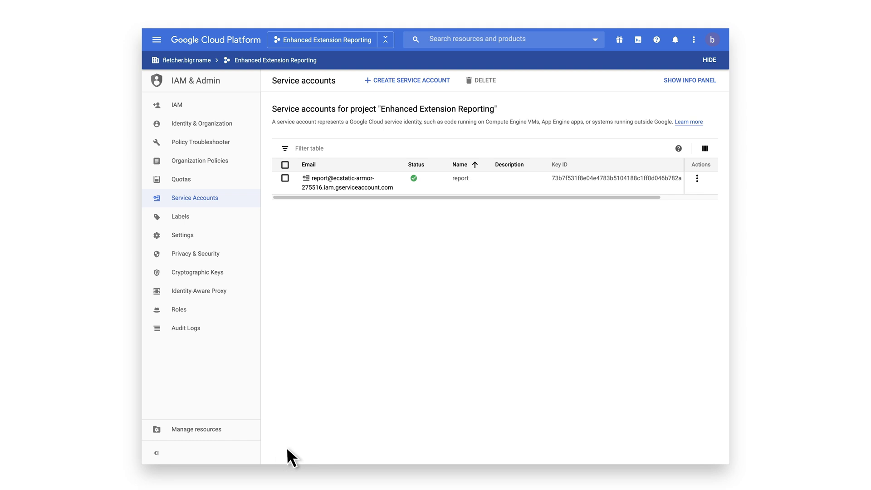
# - Open the report service account's details and select its Unique ID to copy
pyautogui.click(344, 186)
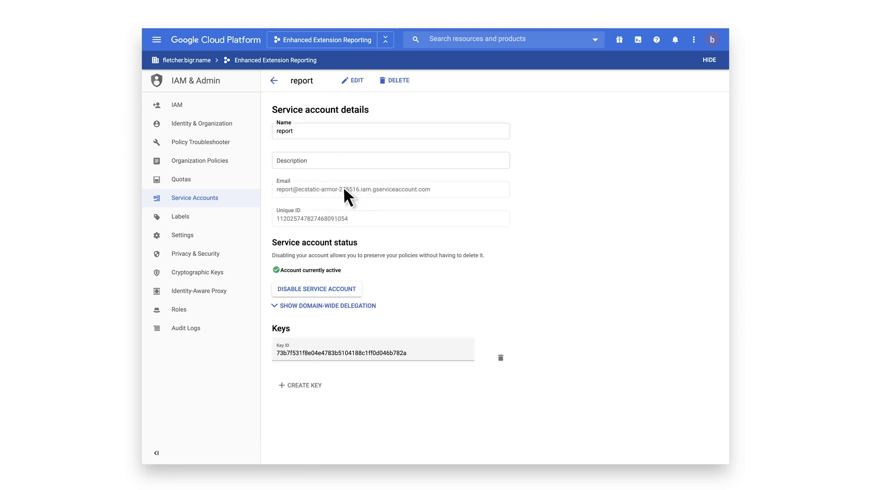
pyautogui.moveTo(276, 219); pyautogui.dragTo(351, 217)
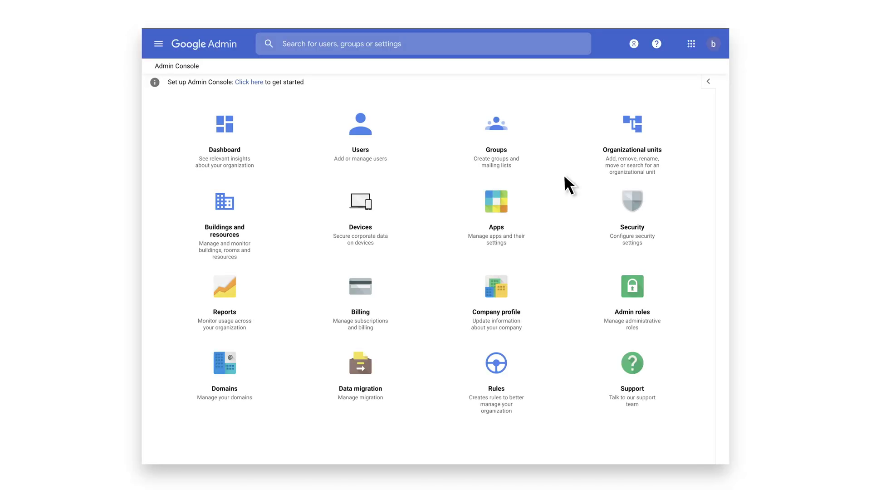
# - Go through Security and Advanced settings to reach Manage API client access
pyautogui.click(652, 220)
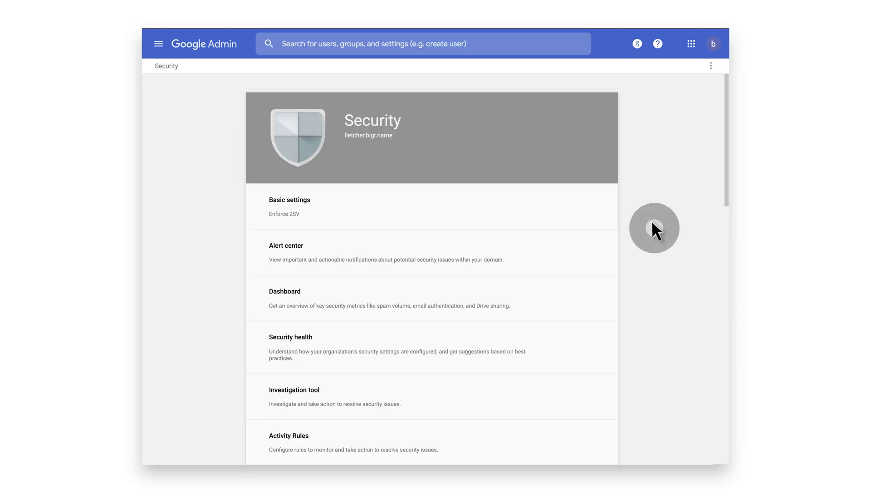
pyautogui.moveTo(724, 136); pyautogui.dragTo(726, 381)
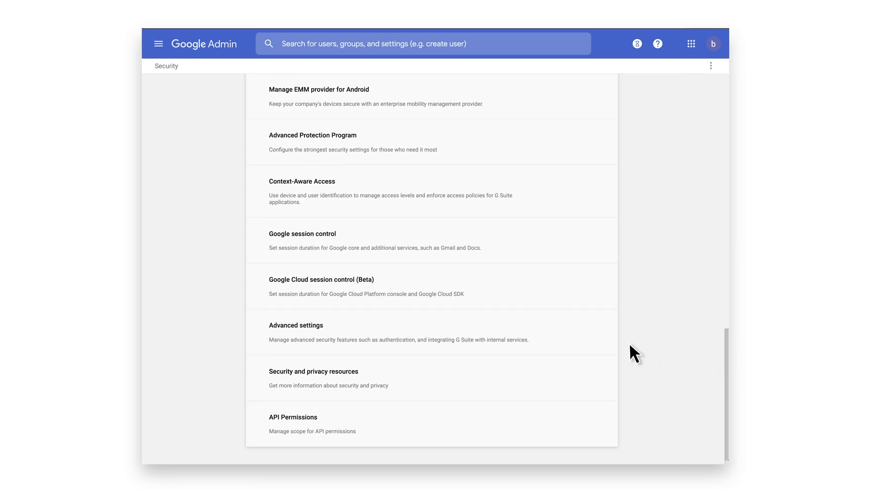
pyautogui.click(392, 322)
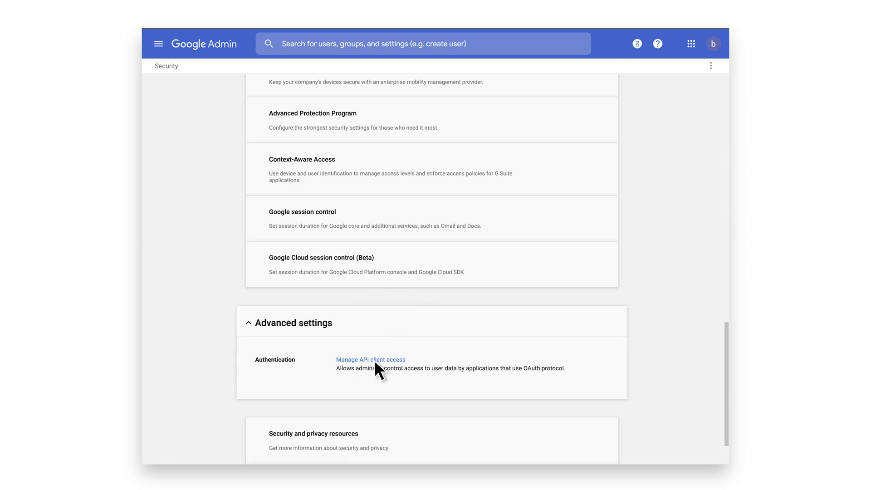
pyautogui.click(375, 360)
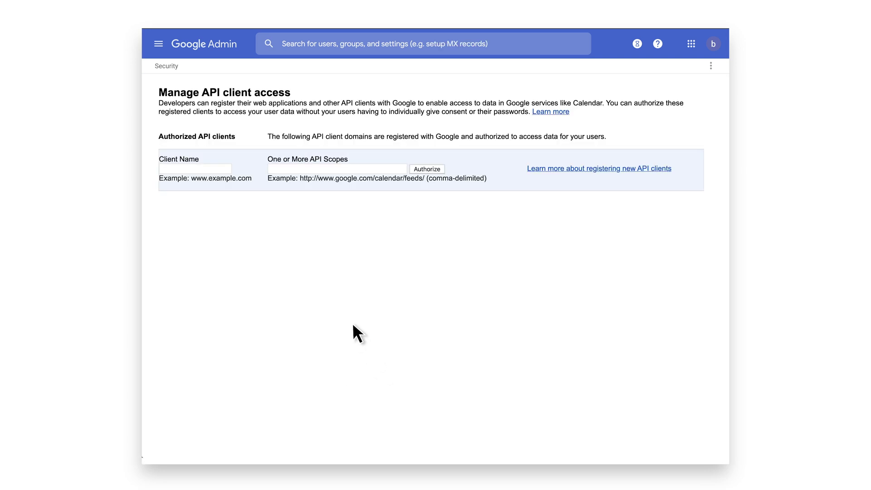
# - Authorize the pasted Unique ID for the admin.directory.device.chromebrowsers.readonly scope
pyautogui.click(204, 170)
pyautogui.hotkey('ctrl', 'v')
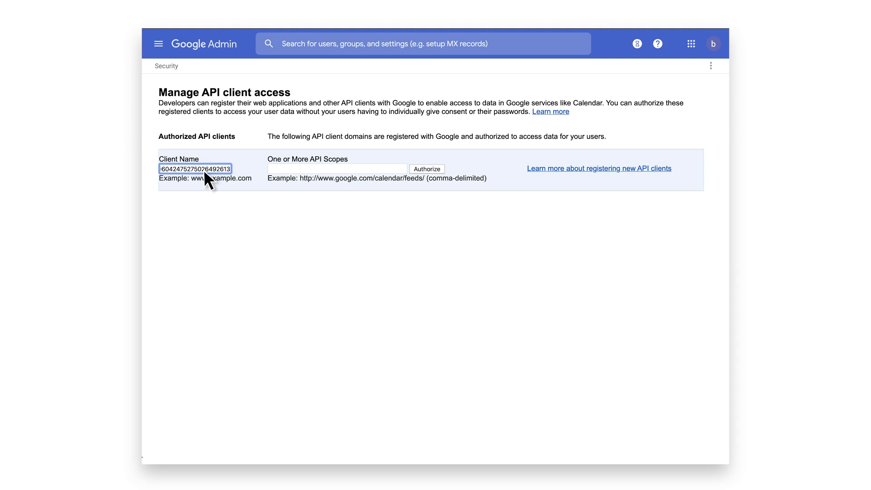
pyautogui.click(296, 170)
pyautogui.write('admin.directory.device.chromebrowsers.readonly')
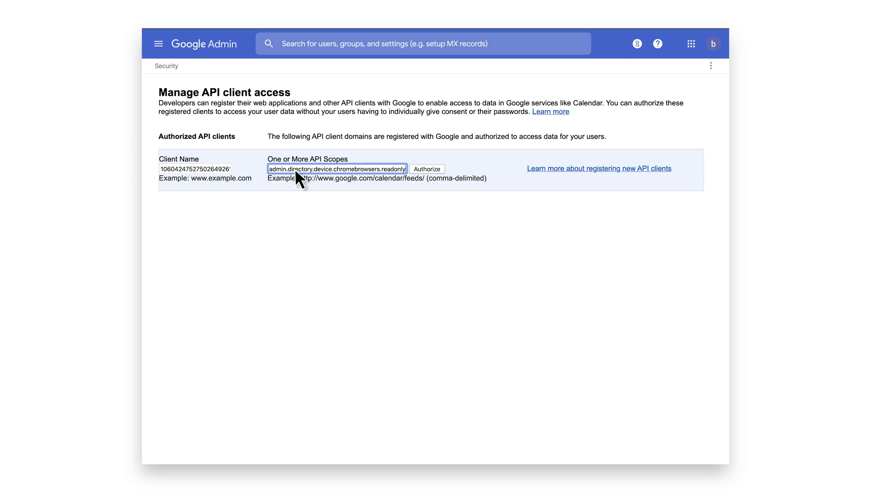
pyautogui.click(427, 168)
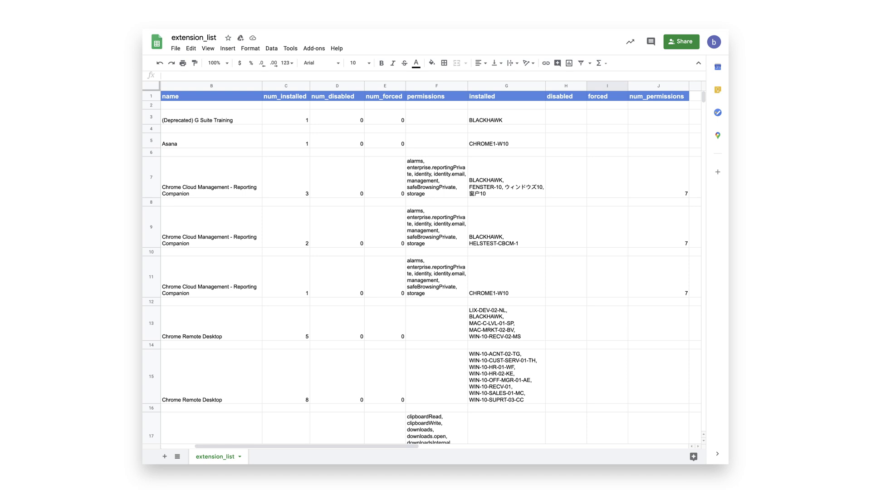
pyautogui.click(211, 226)
pyautogui.click(286, 227)
pyautogui.click(337, 227)
pyautogui.click(385, 226)
pyautogui.click(437, 227)
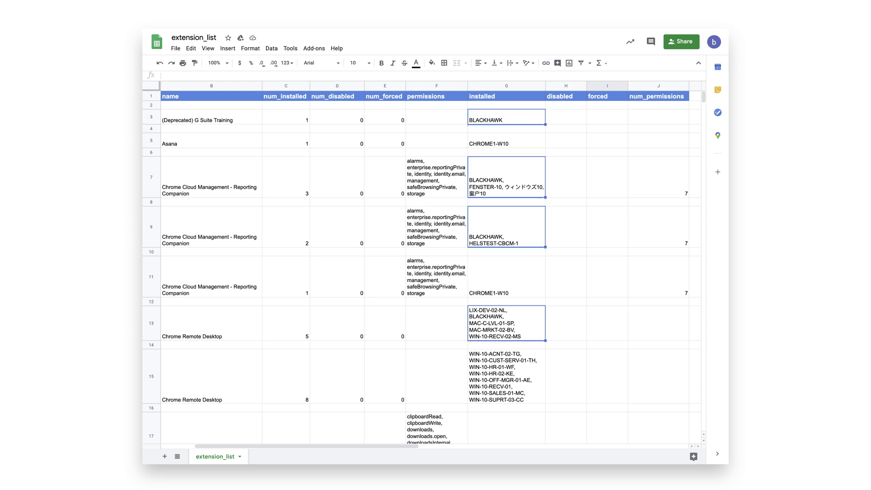
pyautogui.click(566, 226)
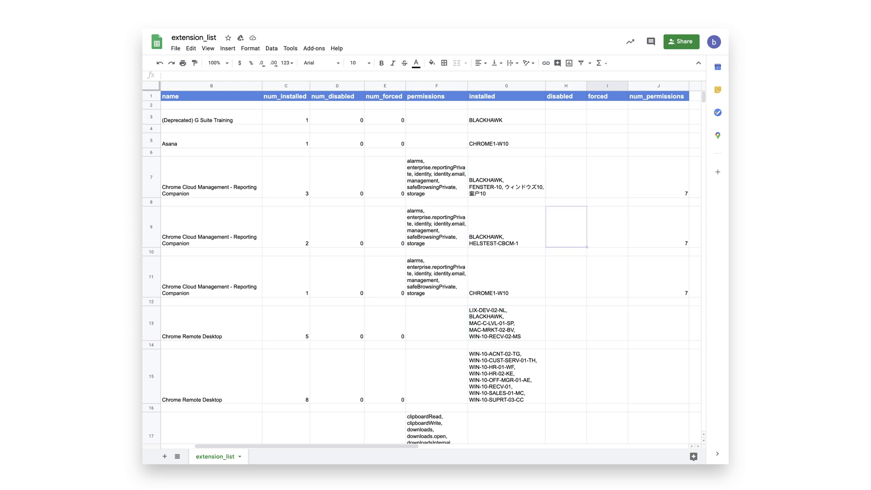
pyautogui.click(607, 226)
pyautogui.click(658, 226)
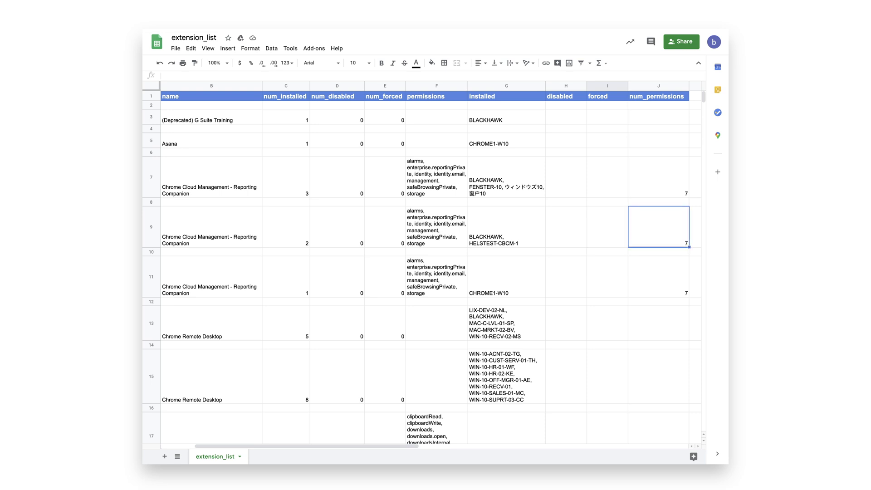